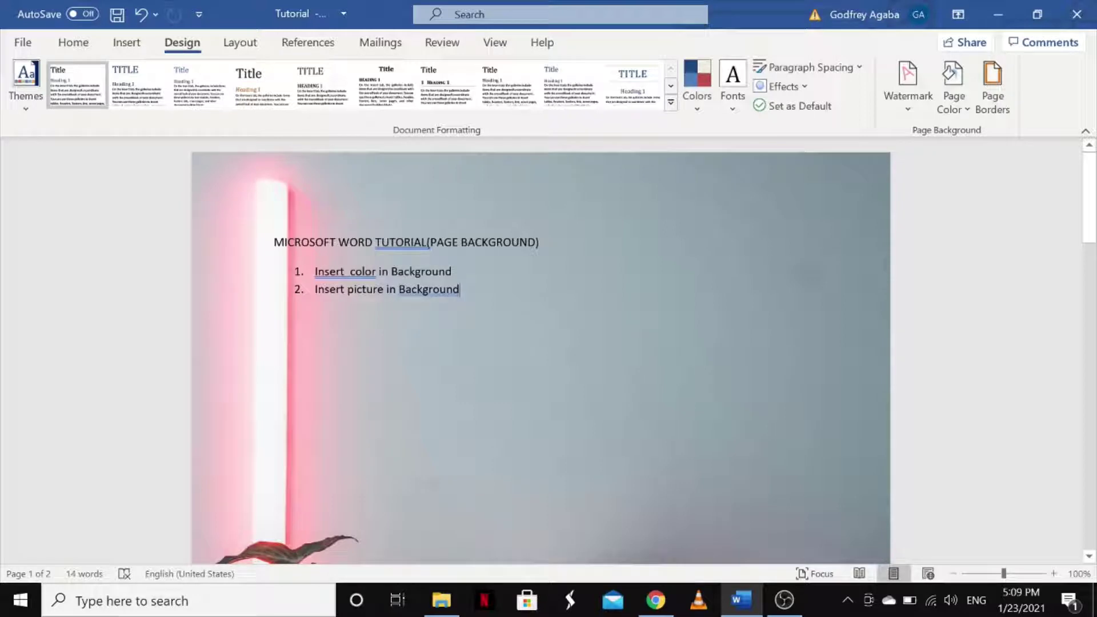
Undo the picture page background and set the page color to the standard Orange
mouse_move(1092, 193)
mouse_down()
mouse_move(1092, 343)
mouse_move(1095, 177)
mouse_up()
key(ctrl+z)
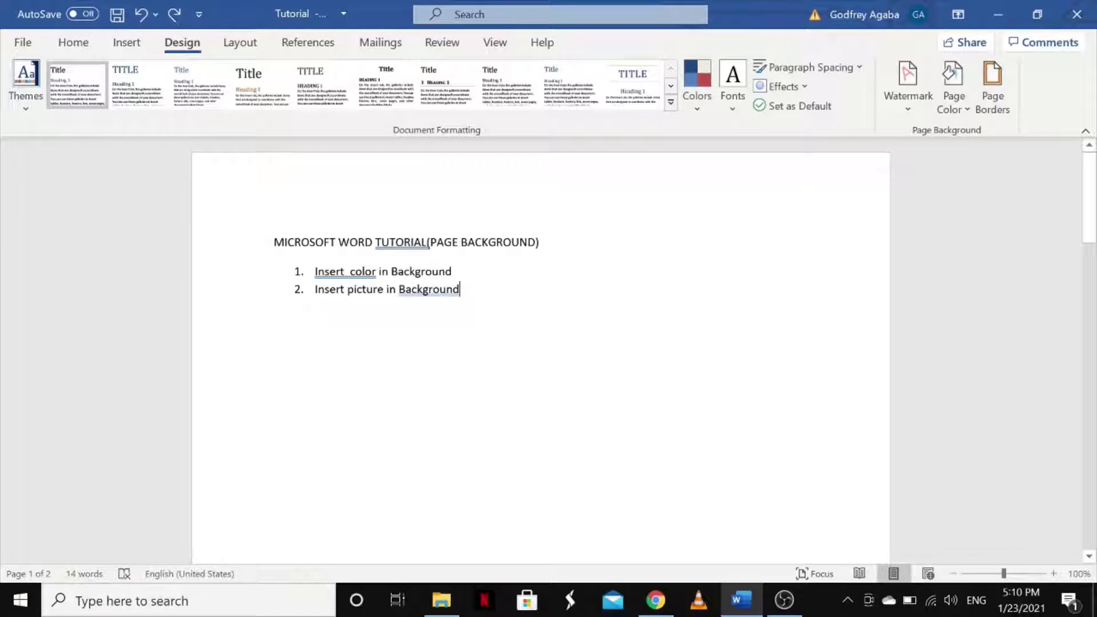
click(67, 46)
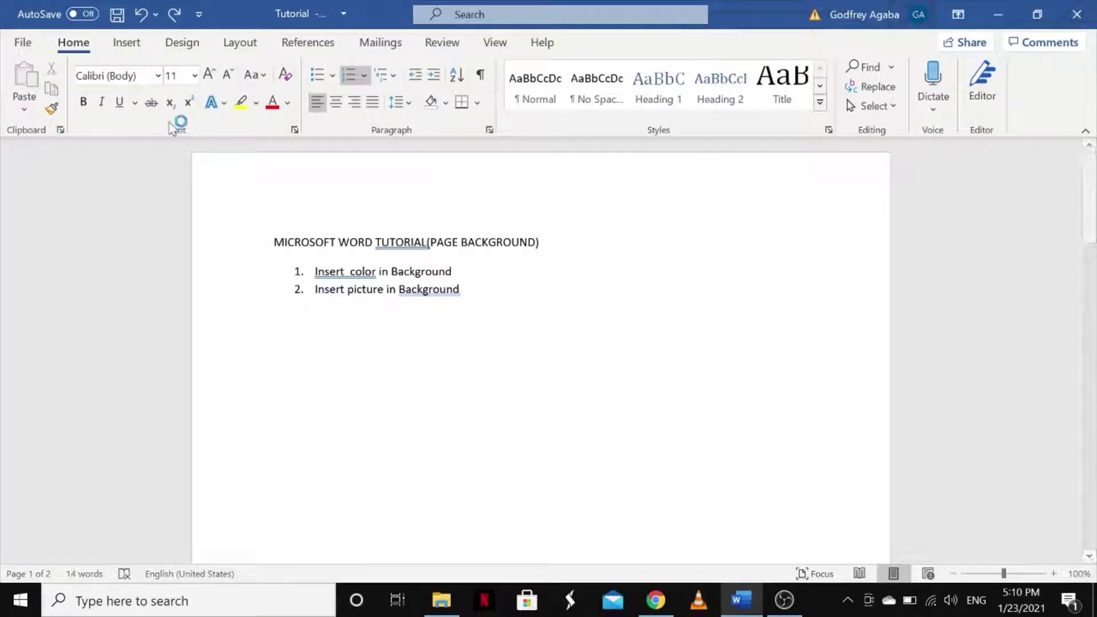
click(183, 43)
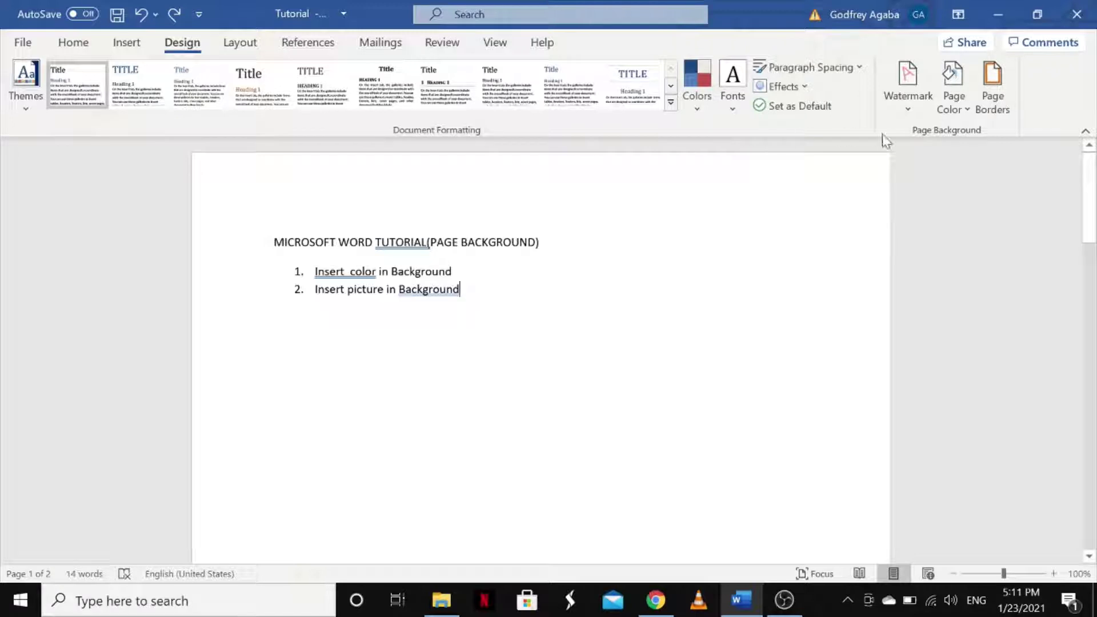
click(968, 108)
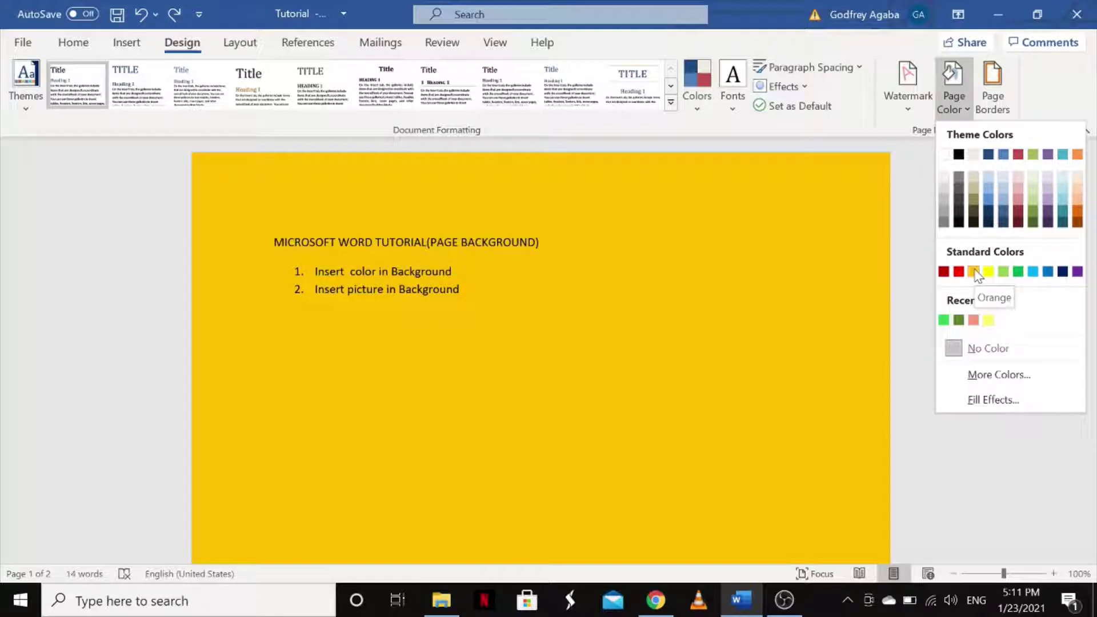
click(975, 272)
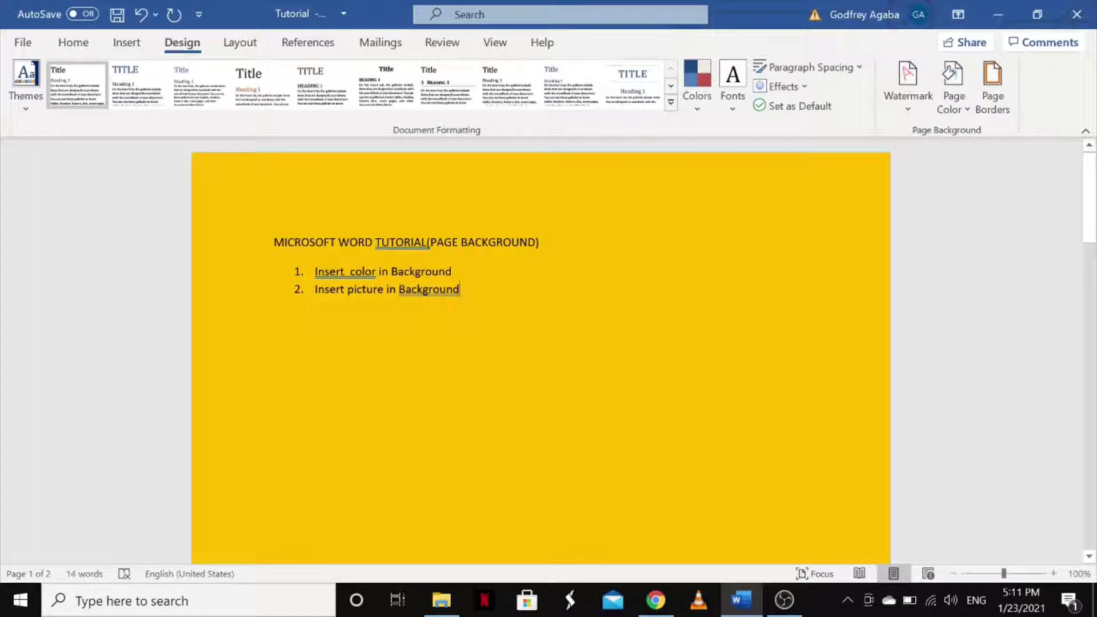
click(958, 104)
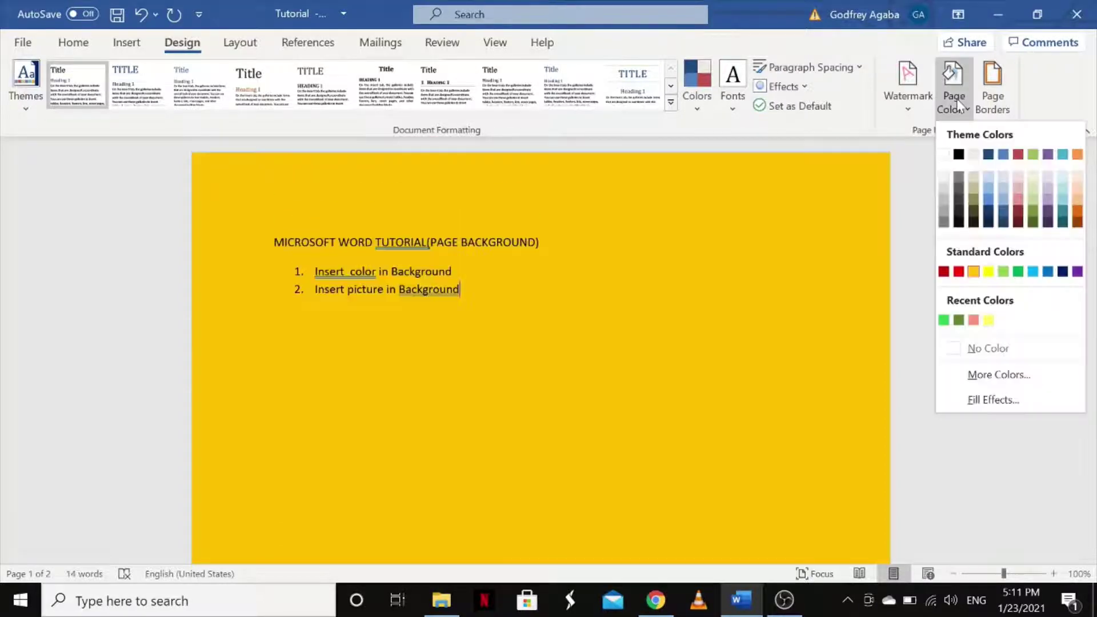
click(766, 251)
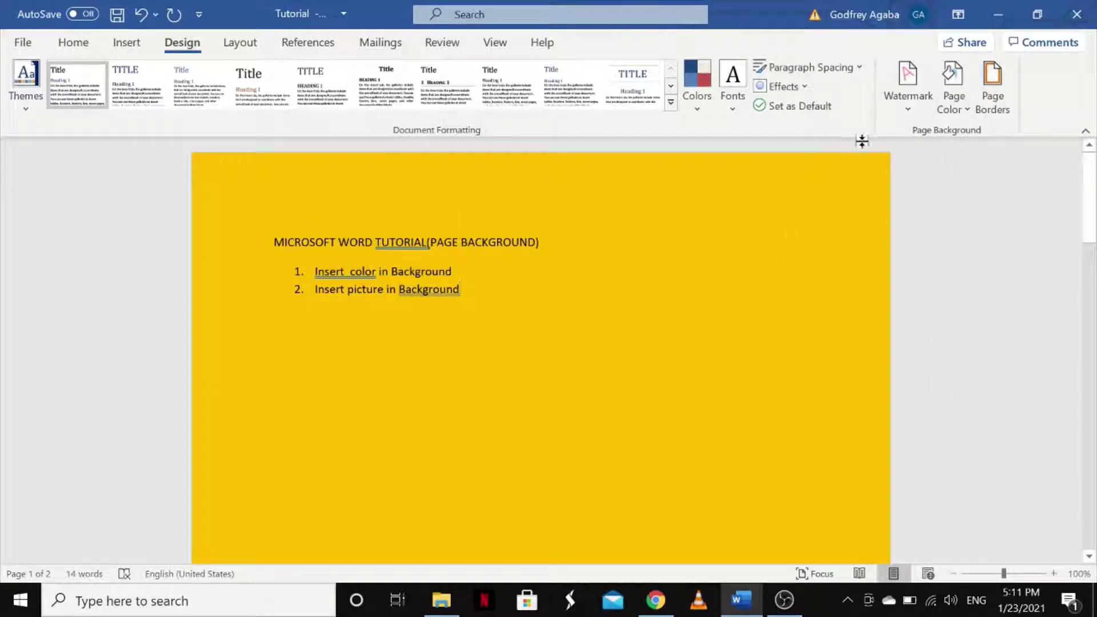
Apply a two-color gradient page background with dark red as Color 2 and the From corner shading style
click(956, 107)
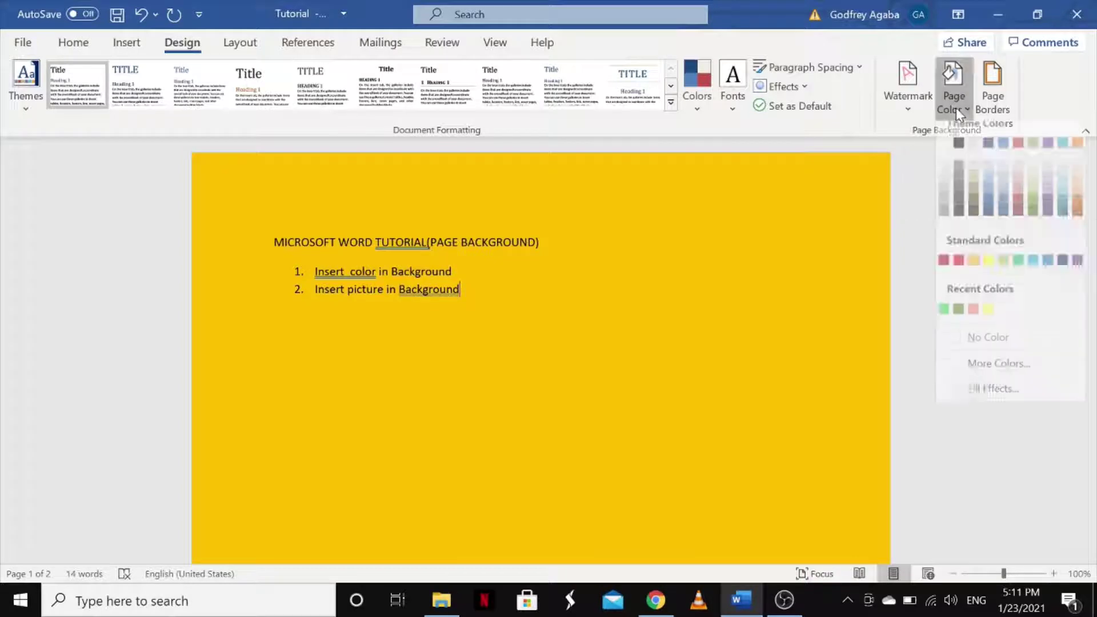
click(1002, 400)
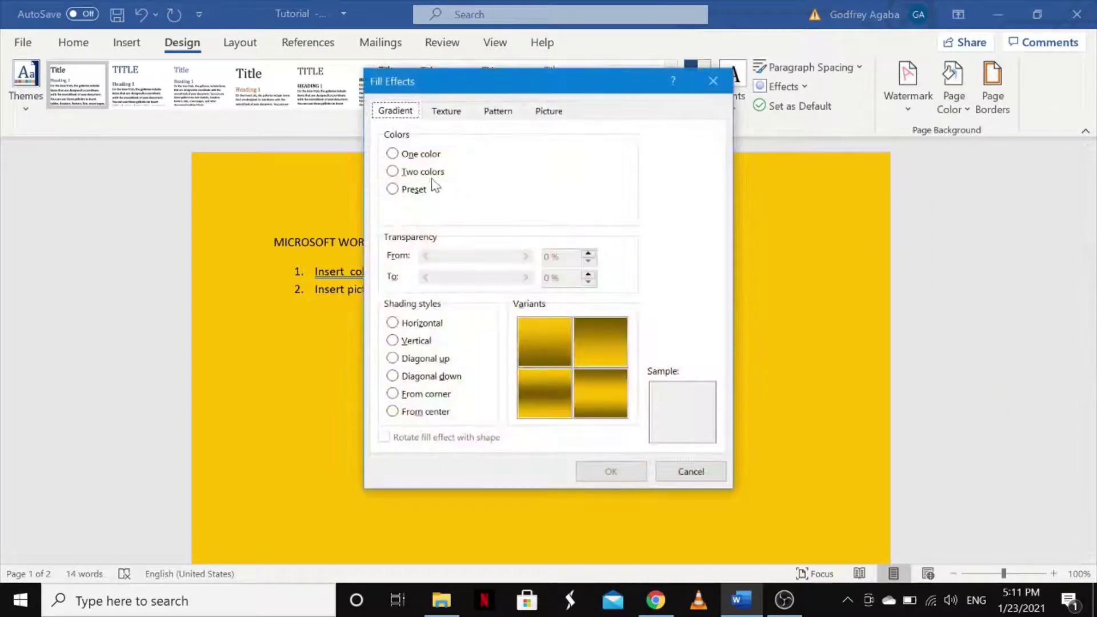
click(393, 171)
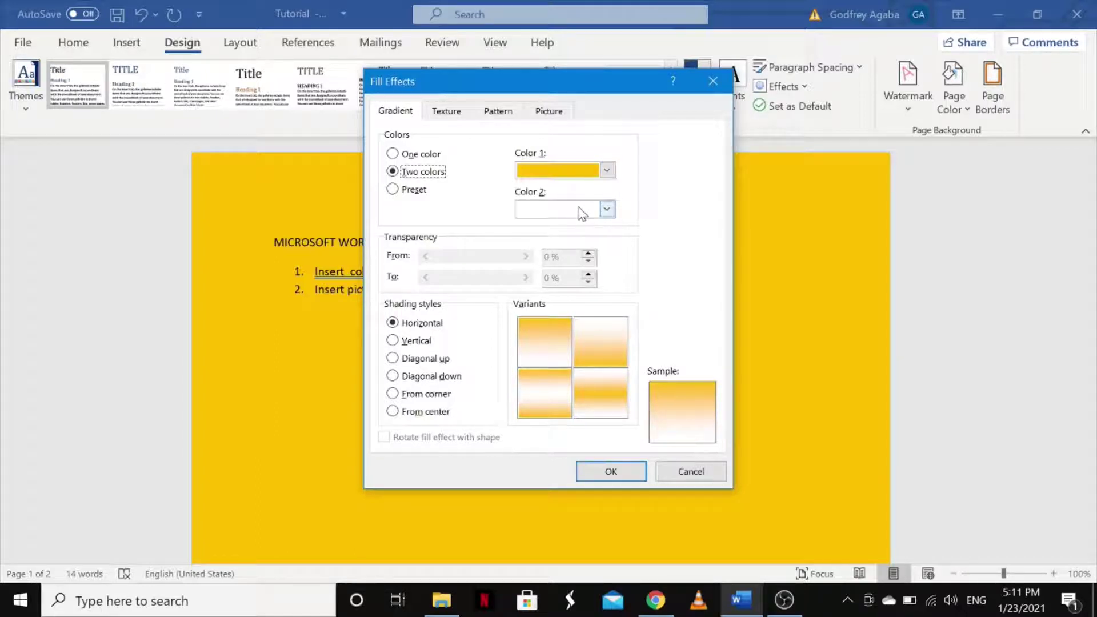
click(607, 210)
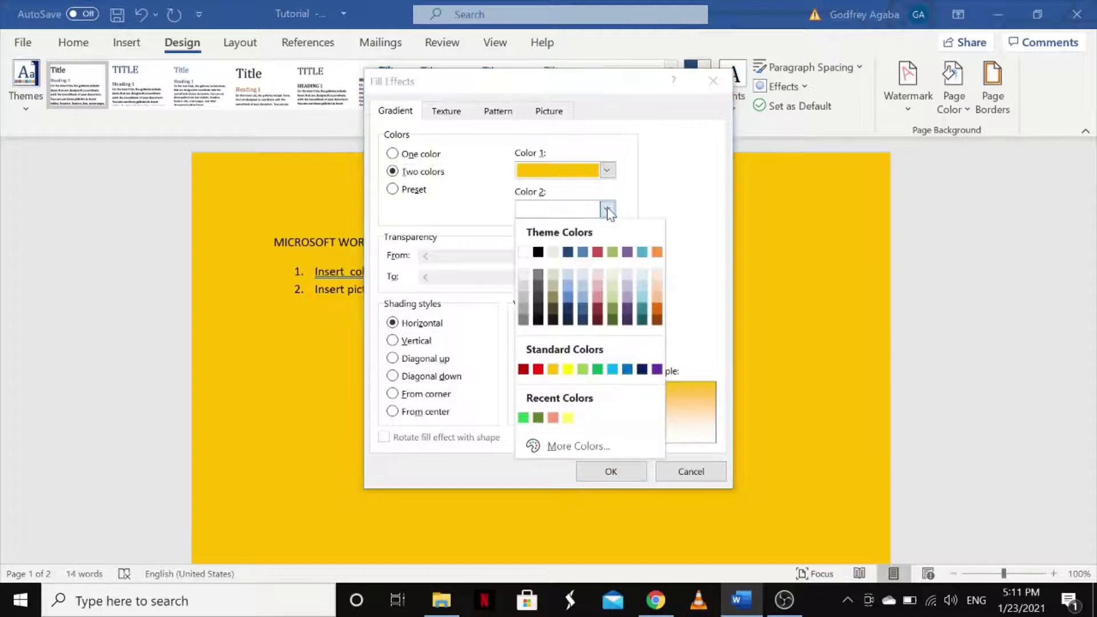
click(599, 309)
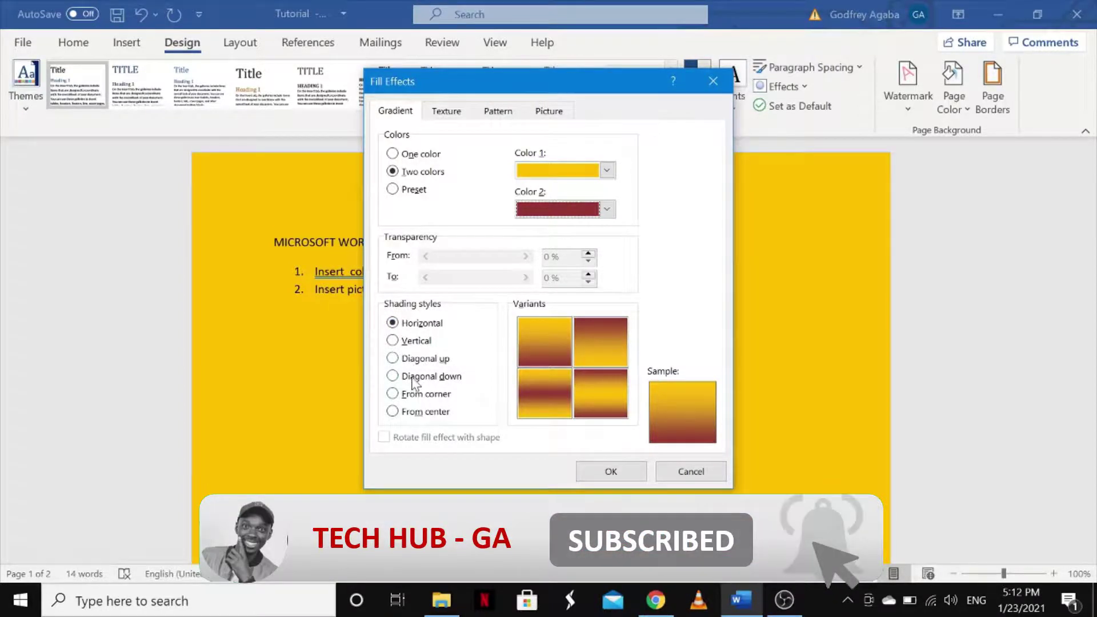
click(415, 342)
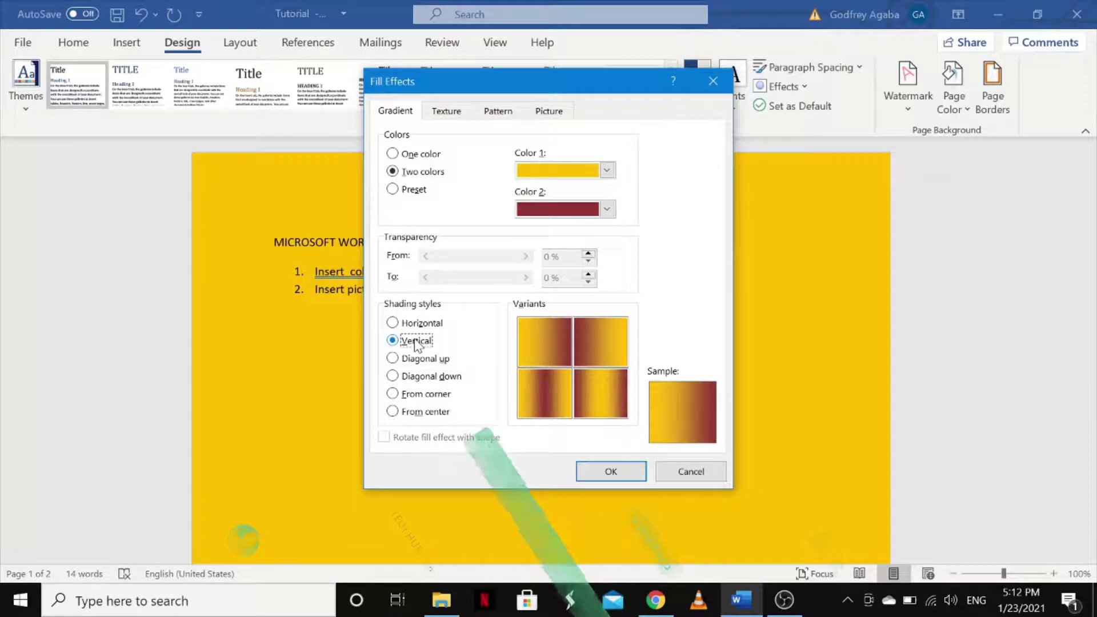
click(423, 397)
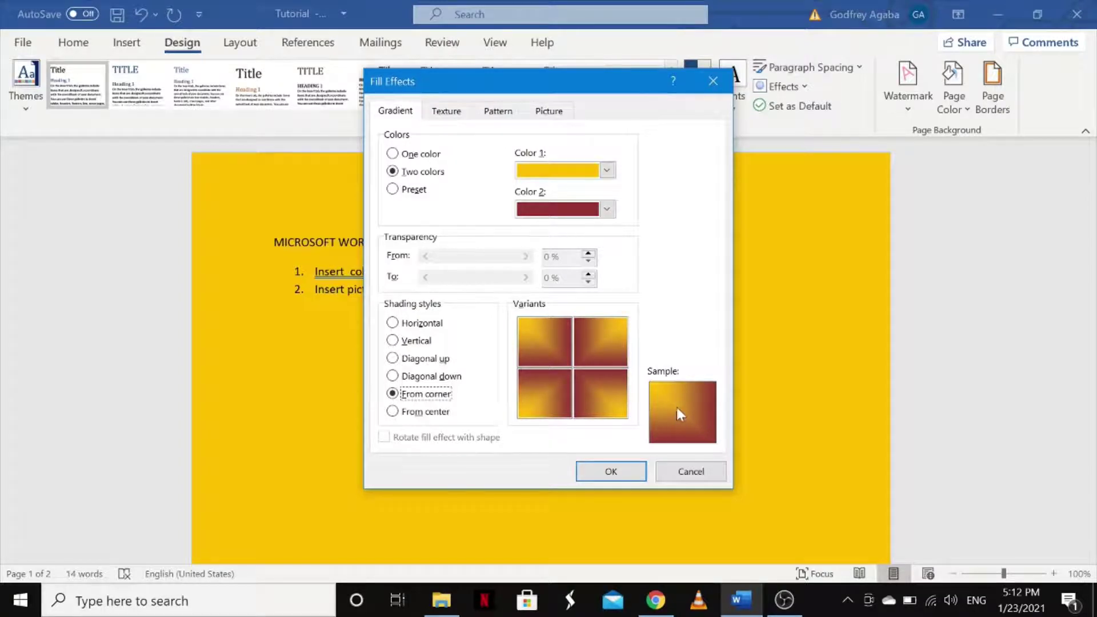
click(610, 471)
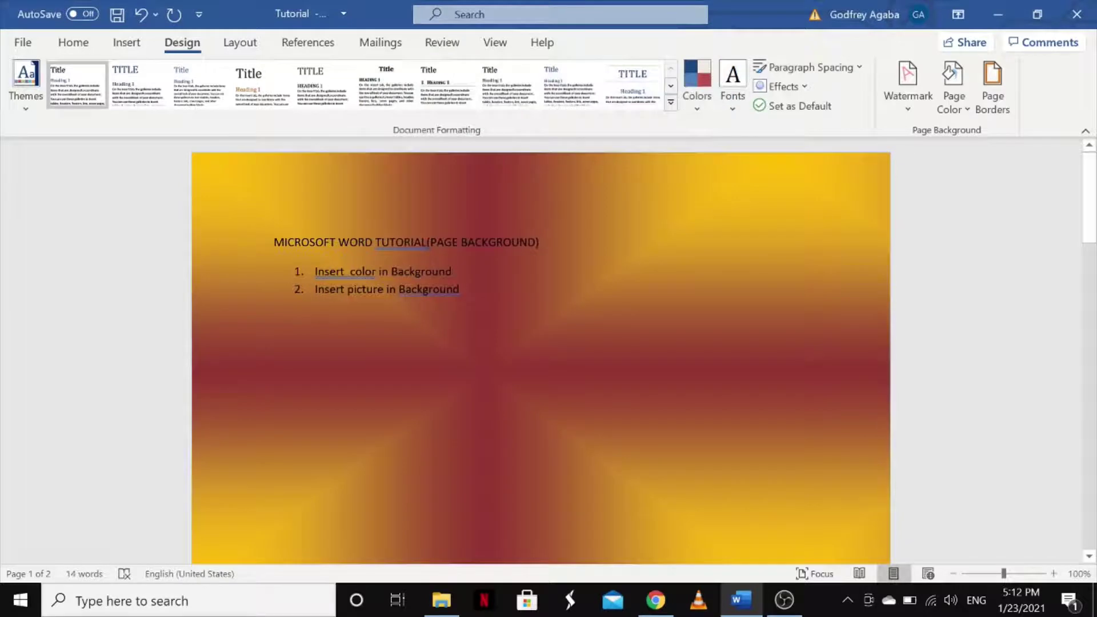
drag(1090, 209, 1092, 171)
Replace the gradient page background with the Water droplets texture
click(952, 103)
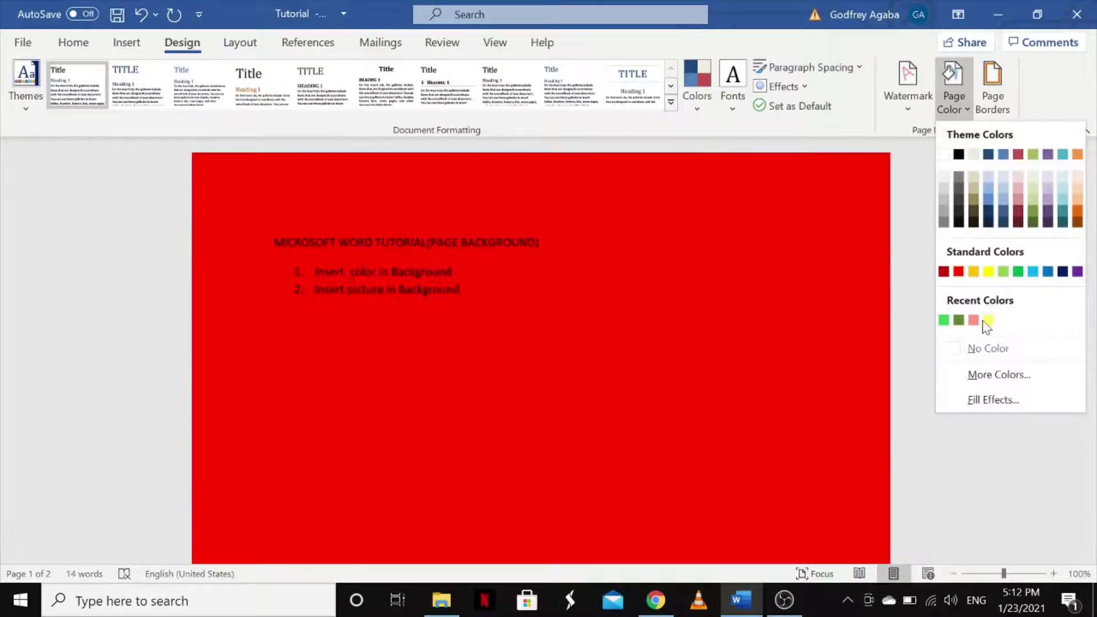
click(995, 401)
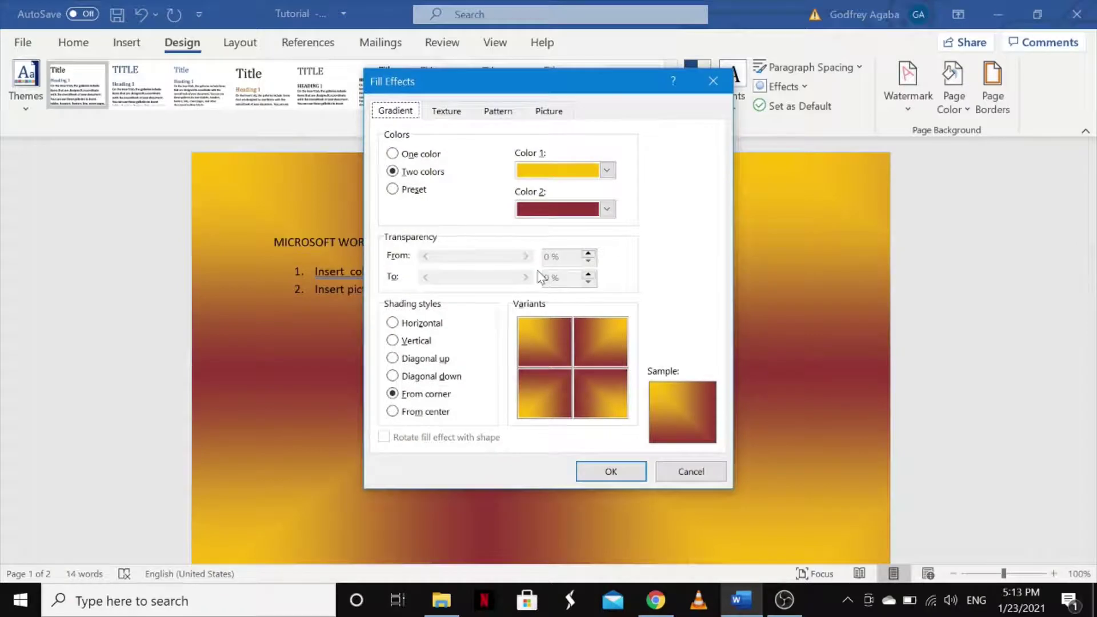
click(447, 112)
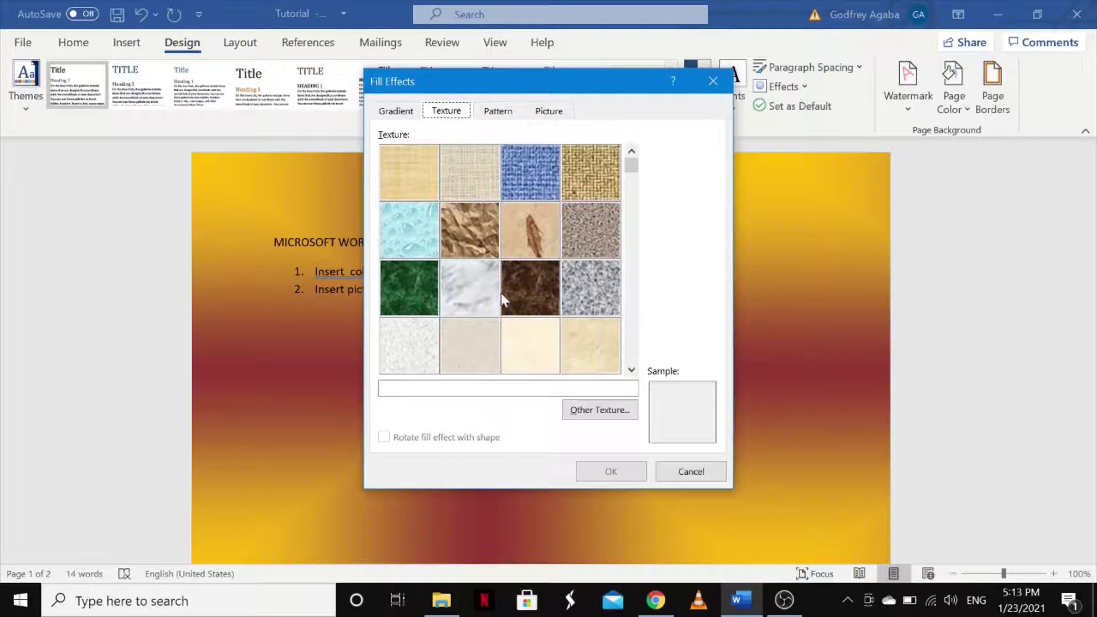
click(407, 227)
click(396, 289)
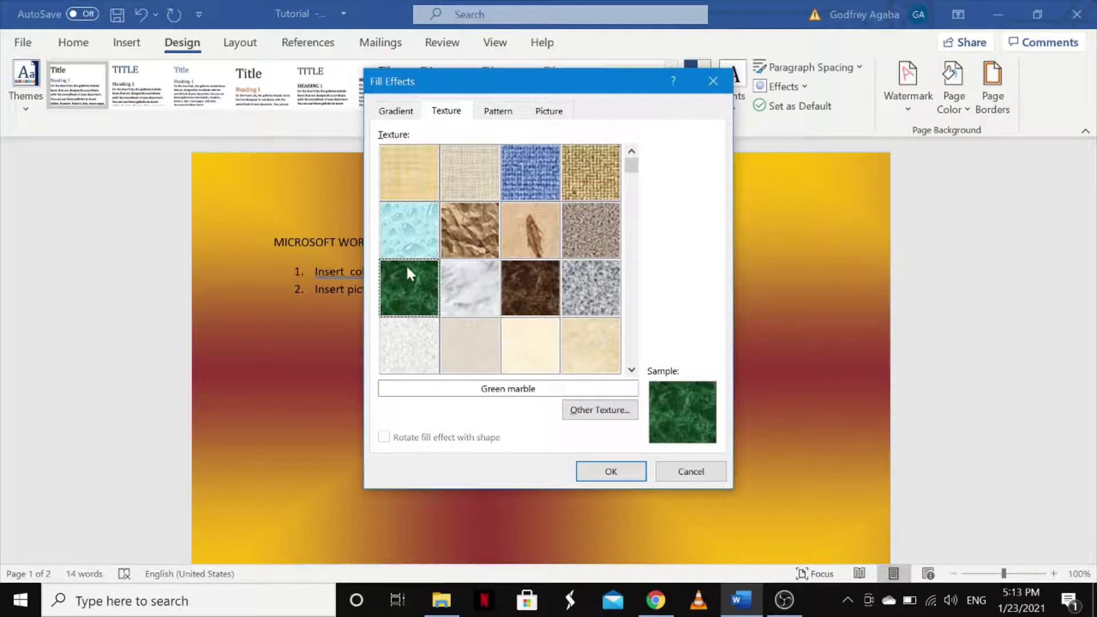
click(460, 288)
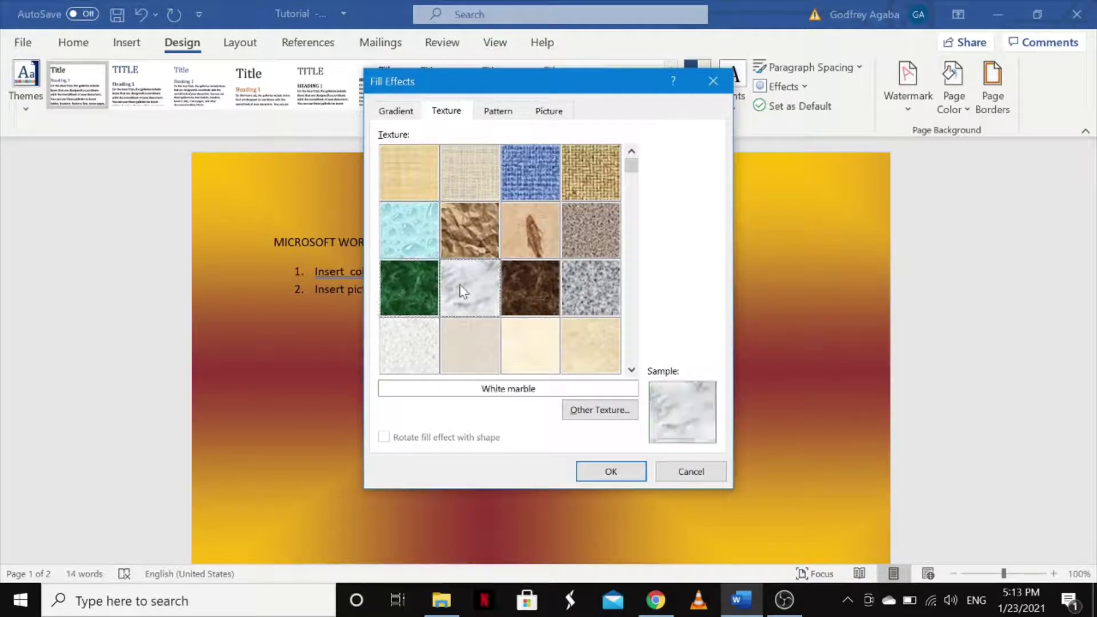
click(421, 225)
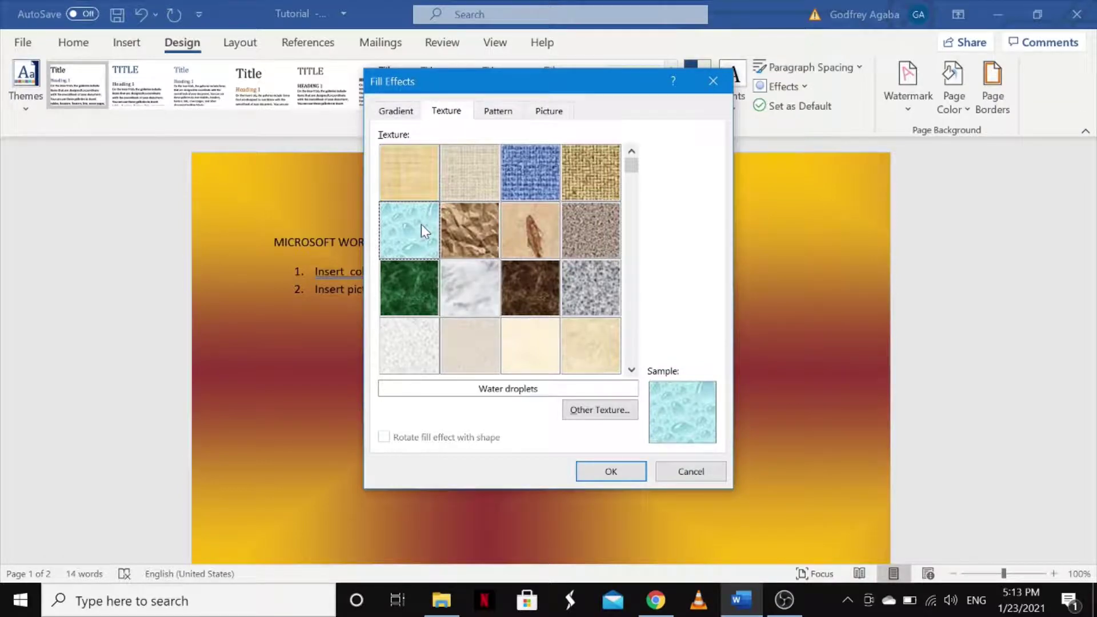
click(612, 473)
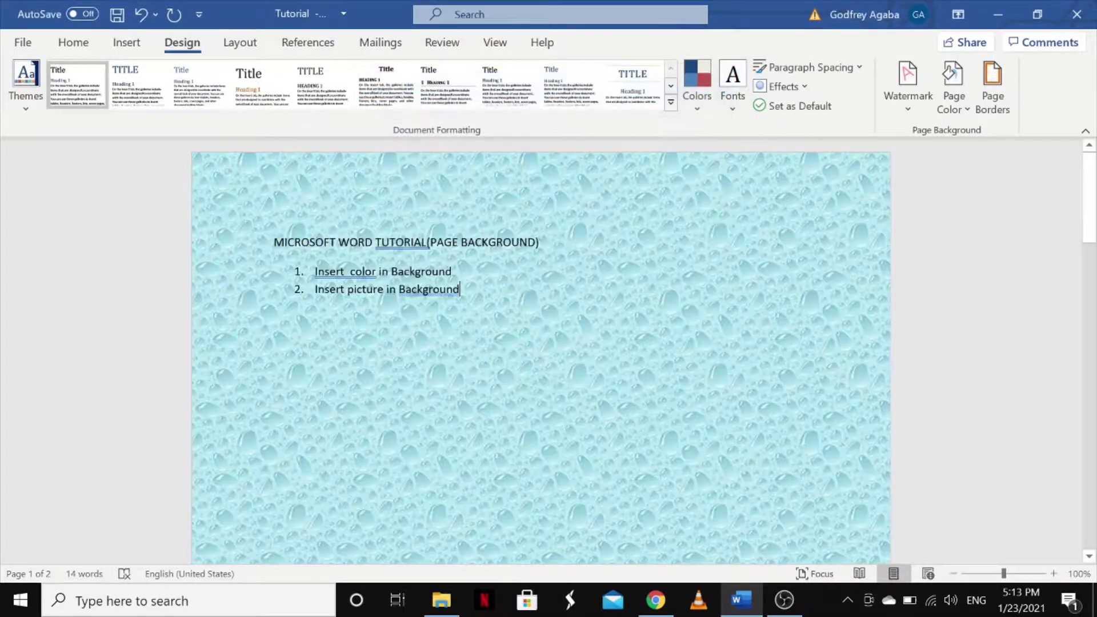
mouse_move(1091, 175)
mouse_down()
mouse_move(1092, 494)
mouse_move(1094, 167)
mouse_up()
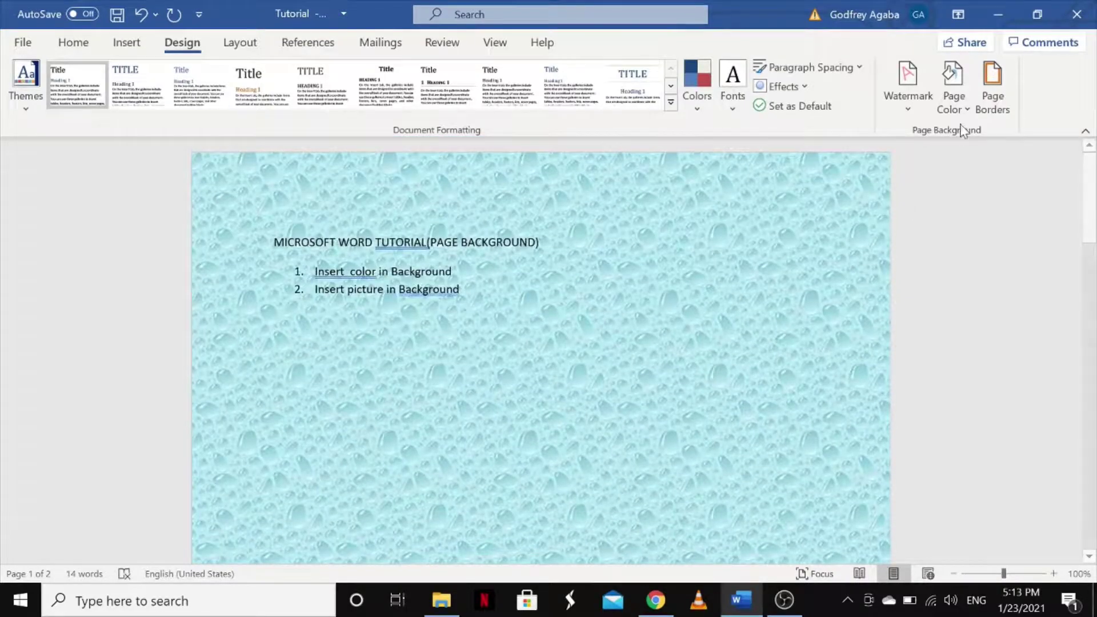
Fill the page background with the picture "pc+edtng tble" from the unsplash folder on the Desktop
click(953, 103)
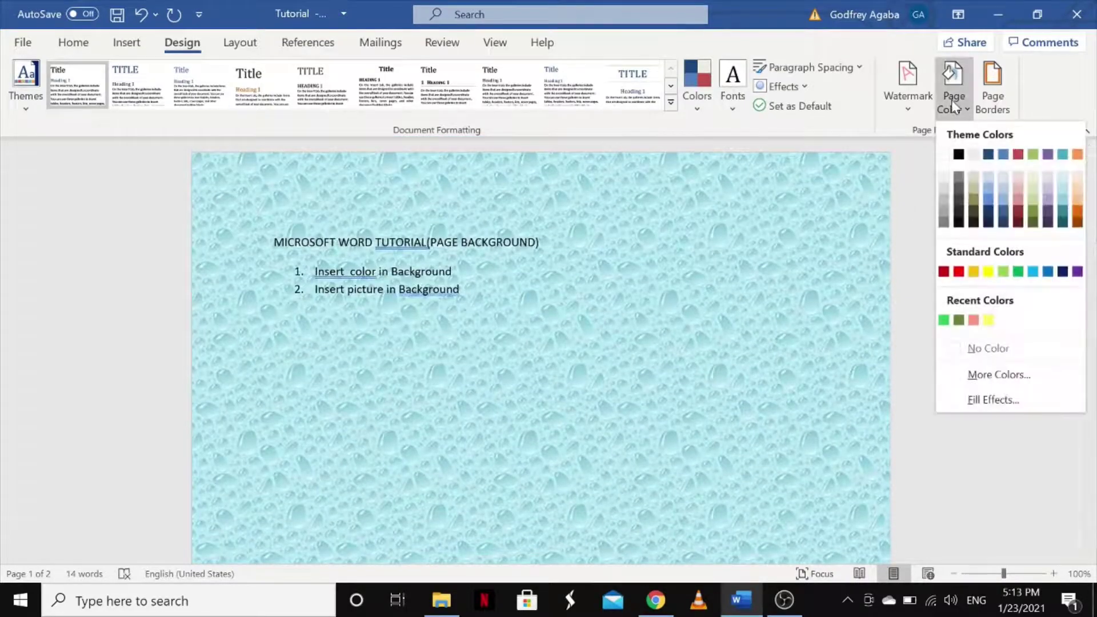
click(992, 400)
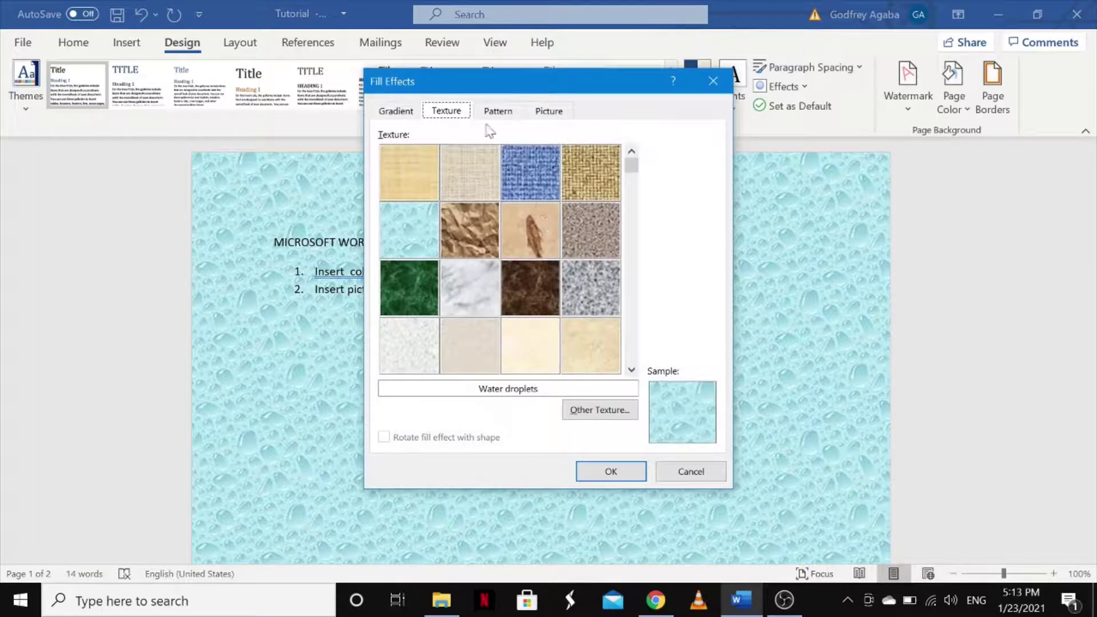
click(495, 110)
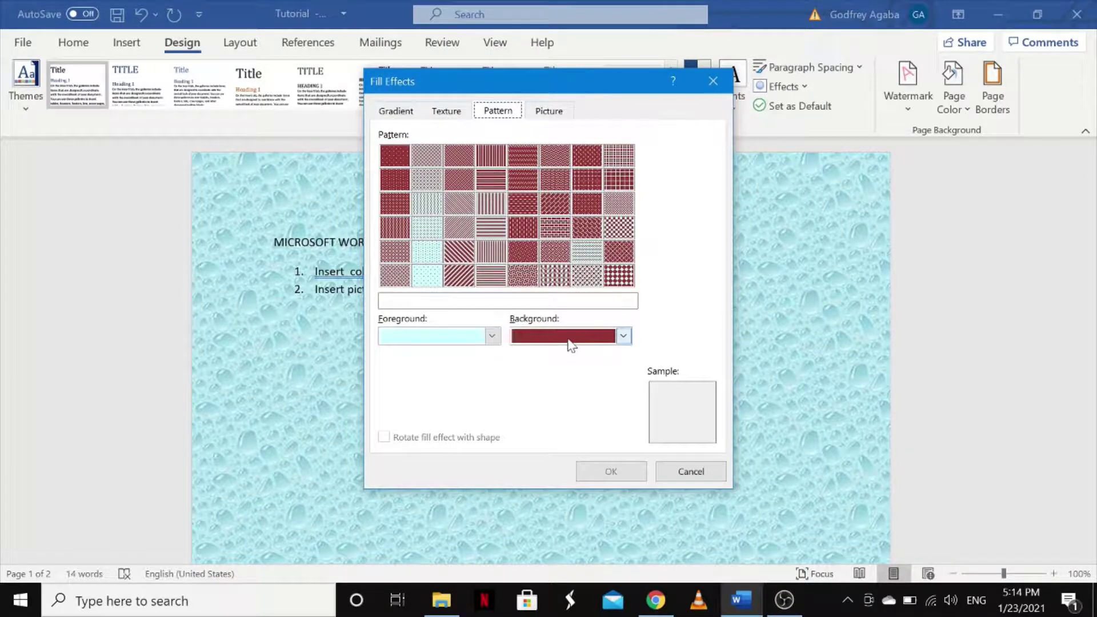
click(506, 114)
click(550, 112)
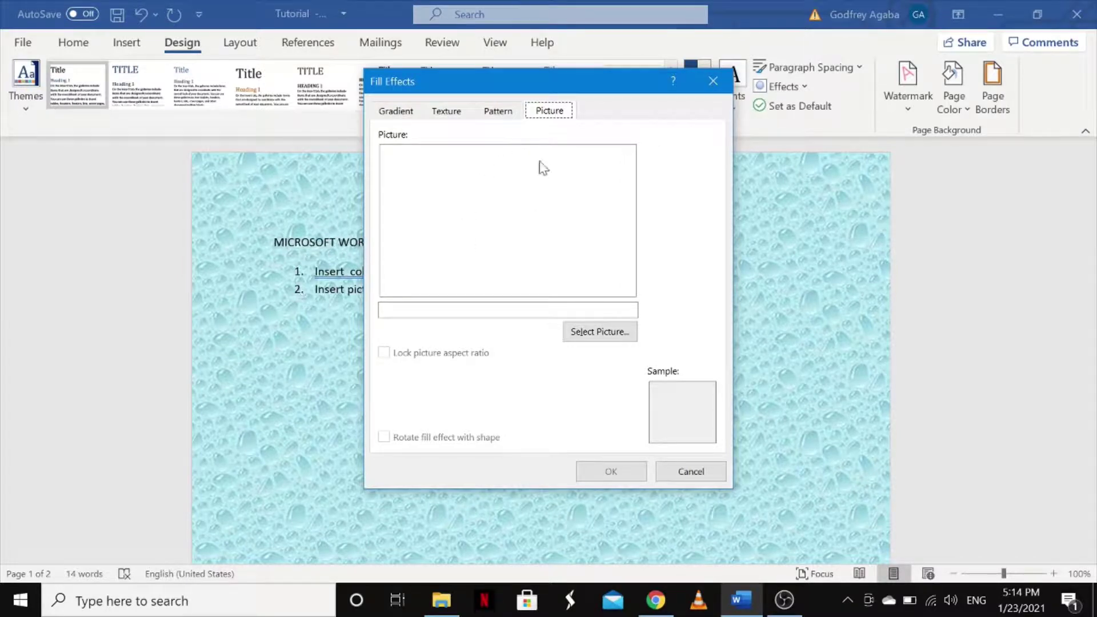
click(585, 339)
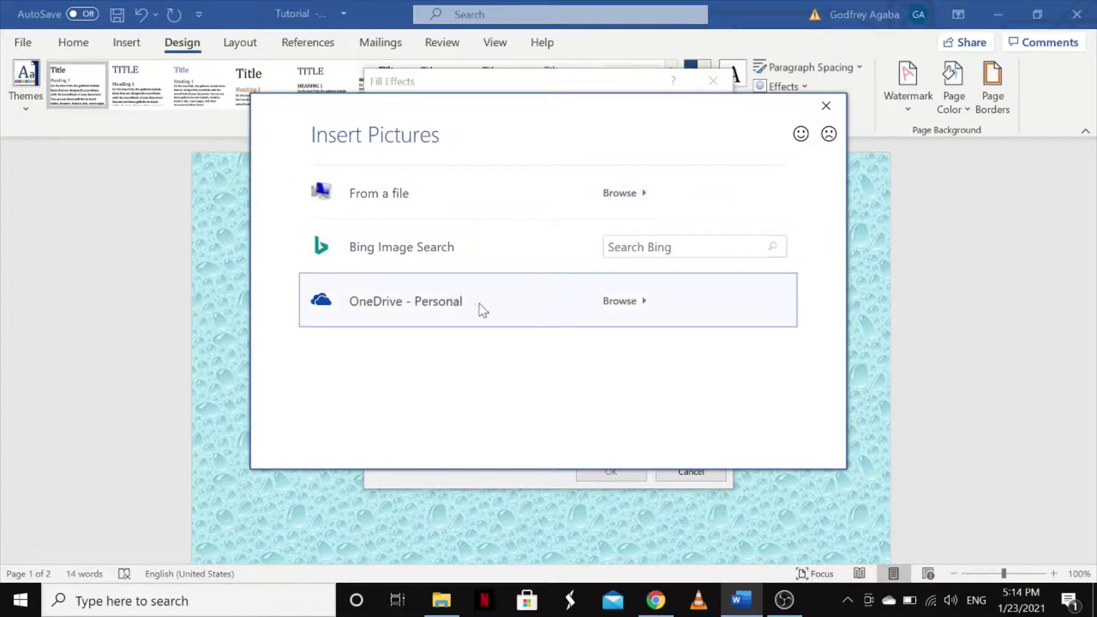
click(418, 193)
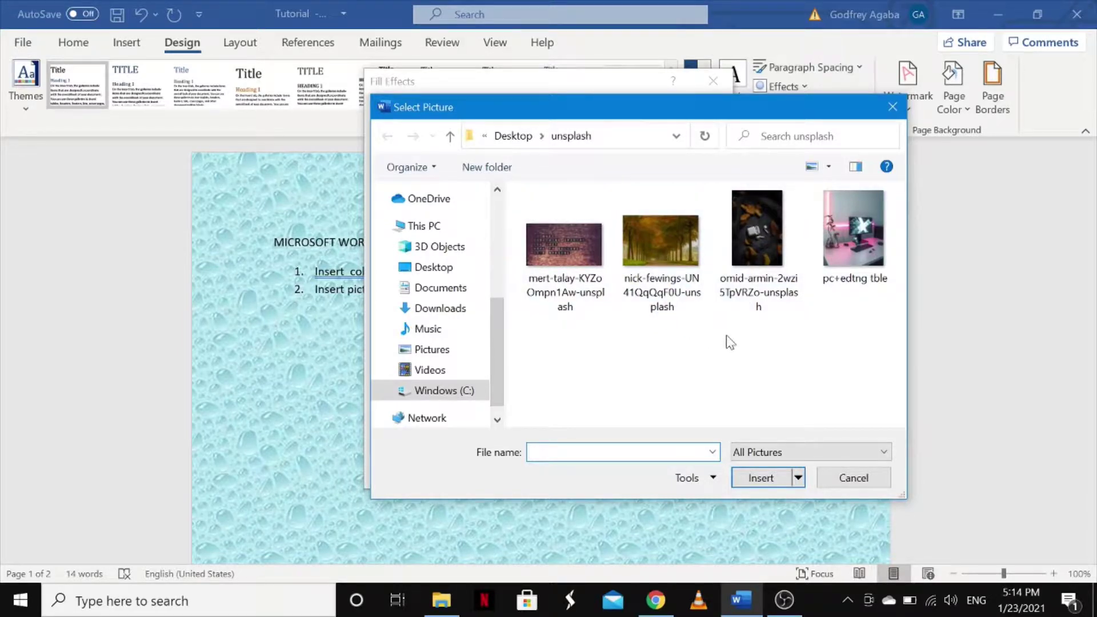
click(847, 263)
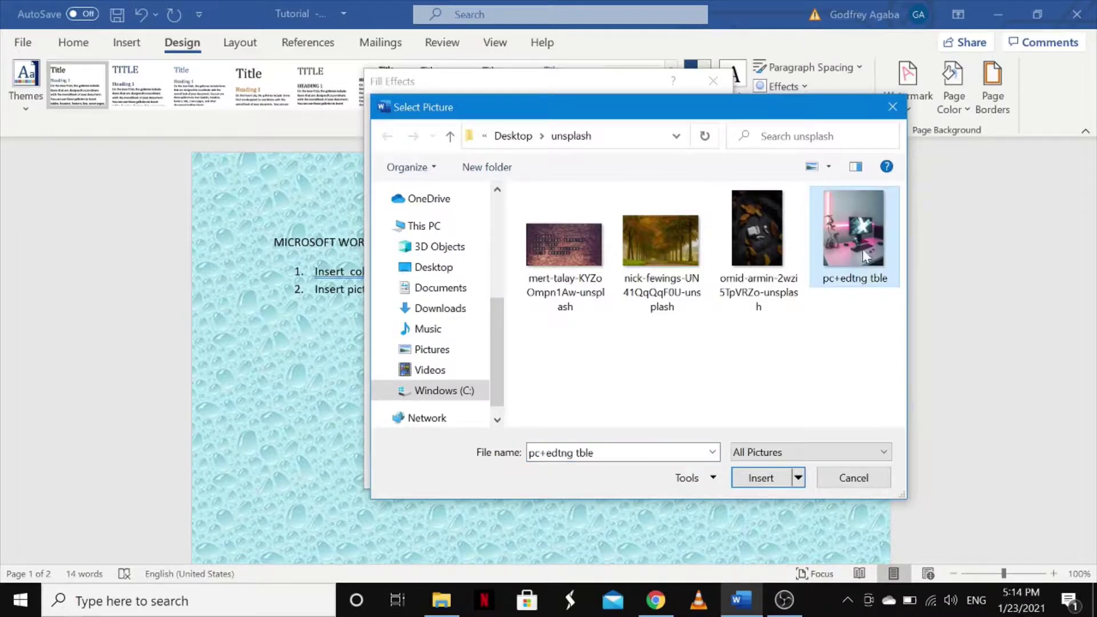
click(765, 480)
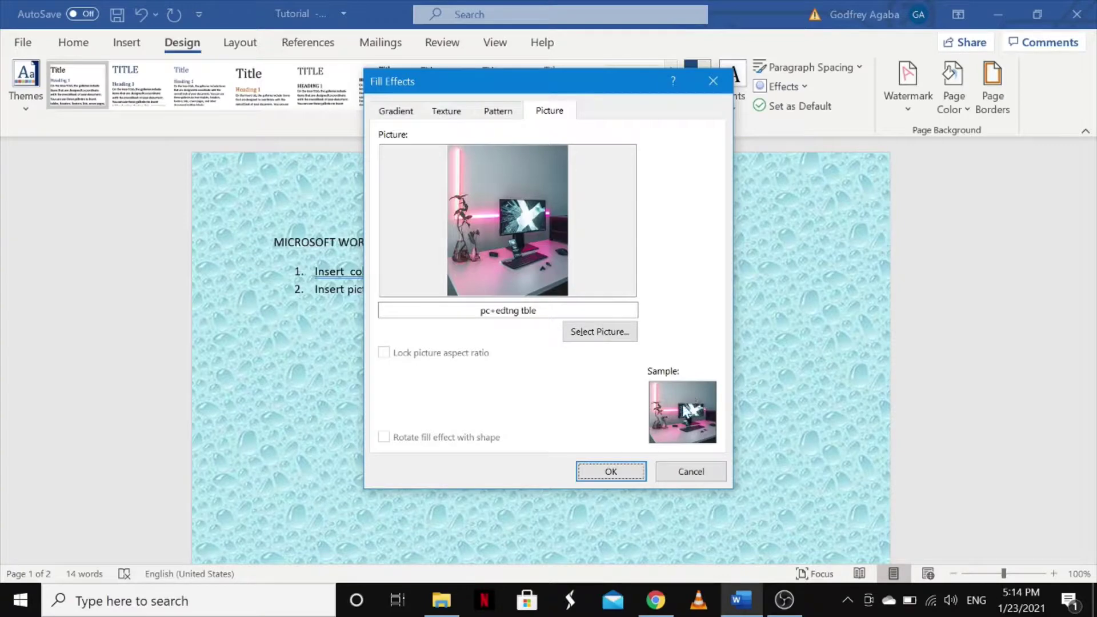
click(611, 472)
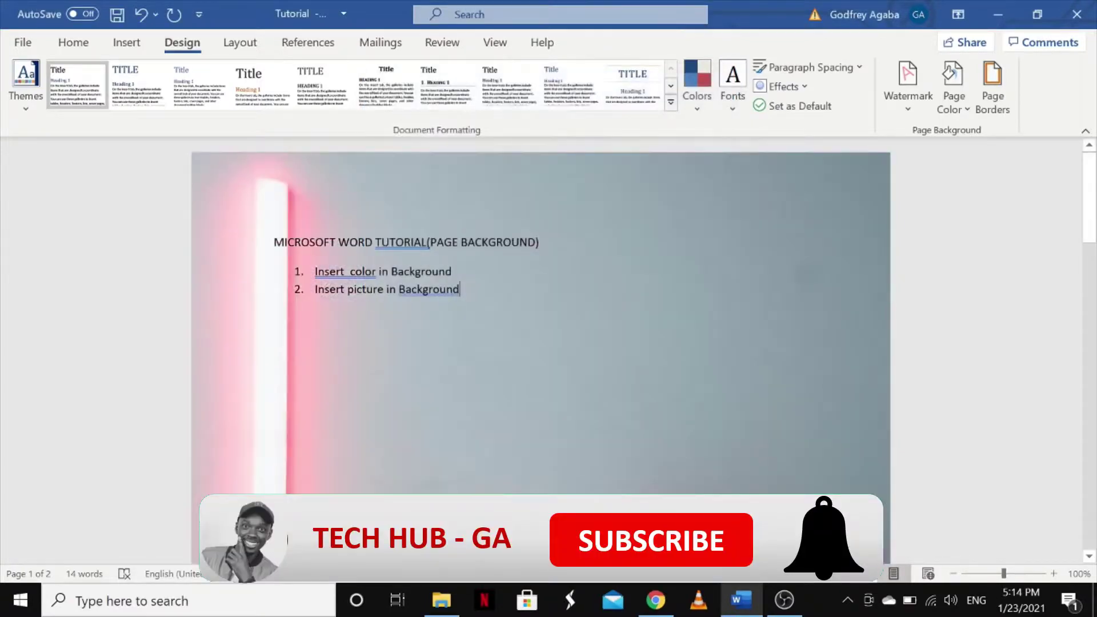
drag(1094, 187, 1087, 150)
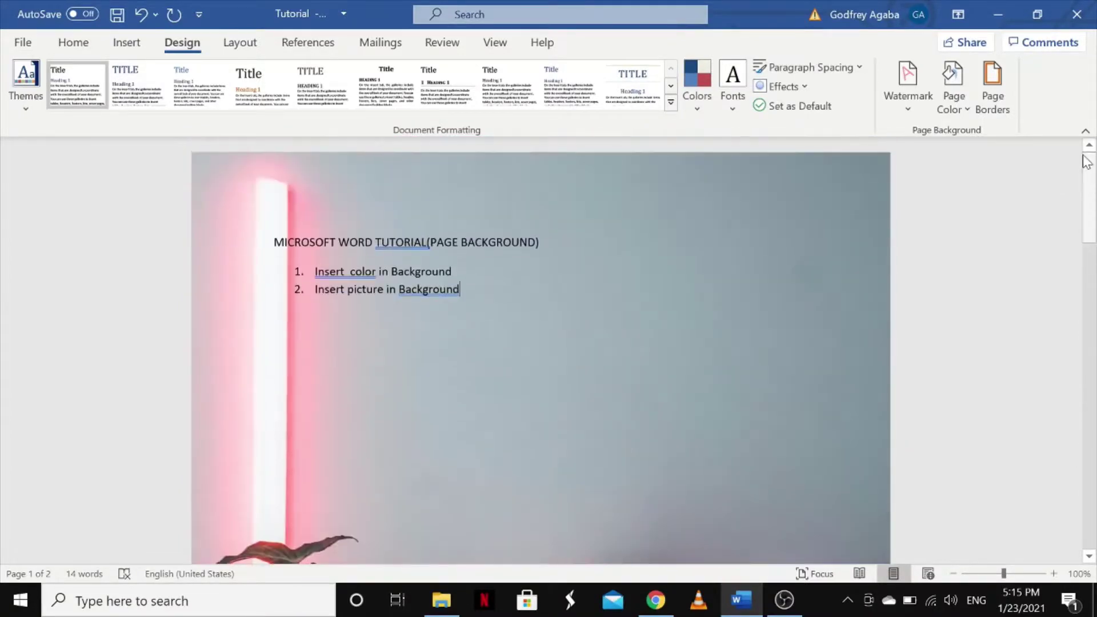